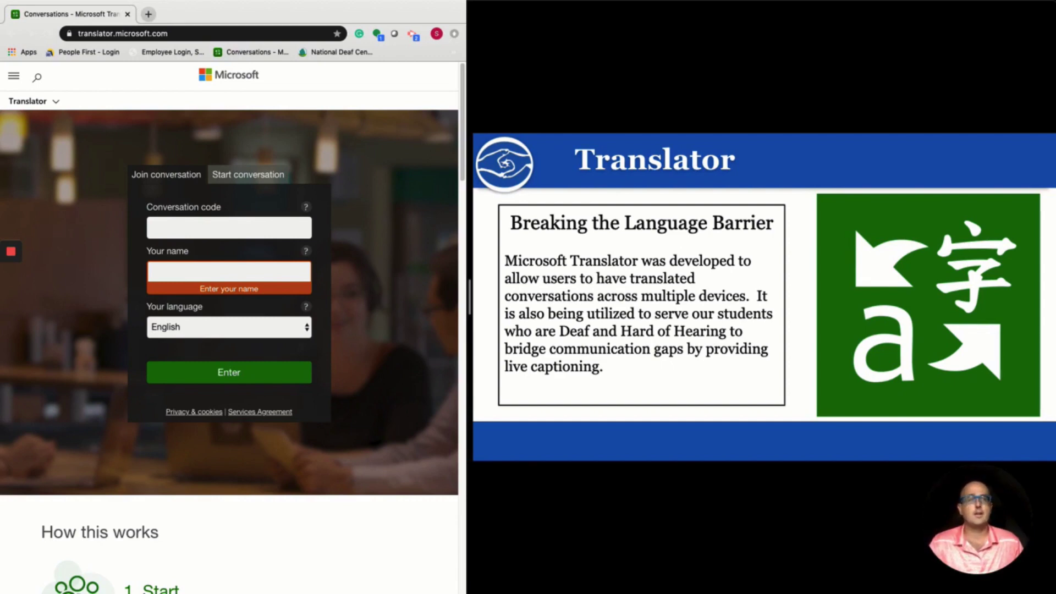
Step: Dismiss the missing-name warning and sign in to Start conversation with a Google account
{"action": "left_click", "coordinate": [172, 177]}
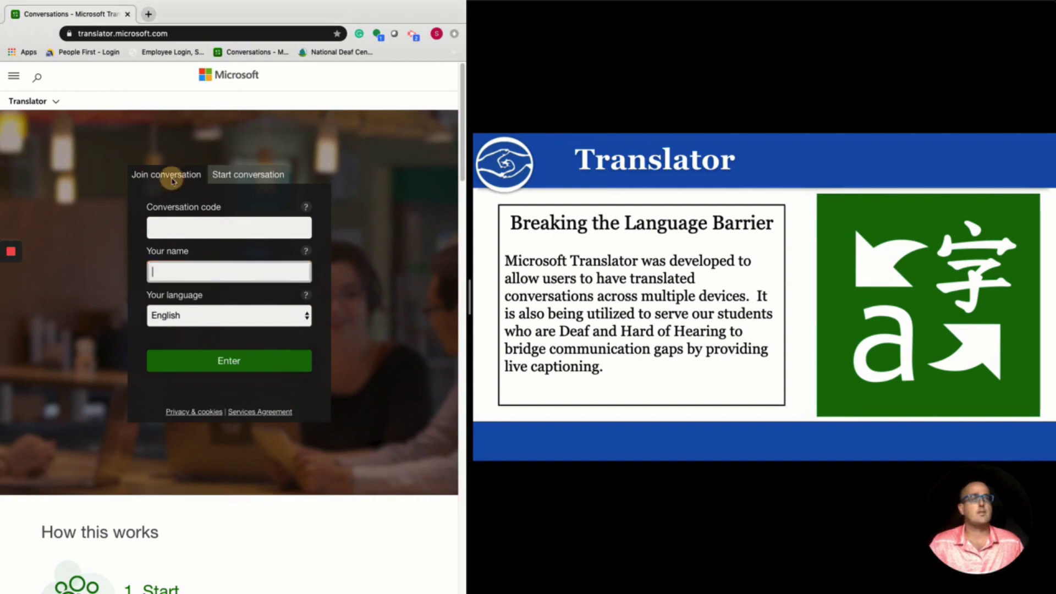
{"action": "left_click", "coordinate": [233, 179]}
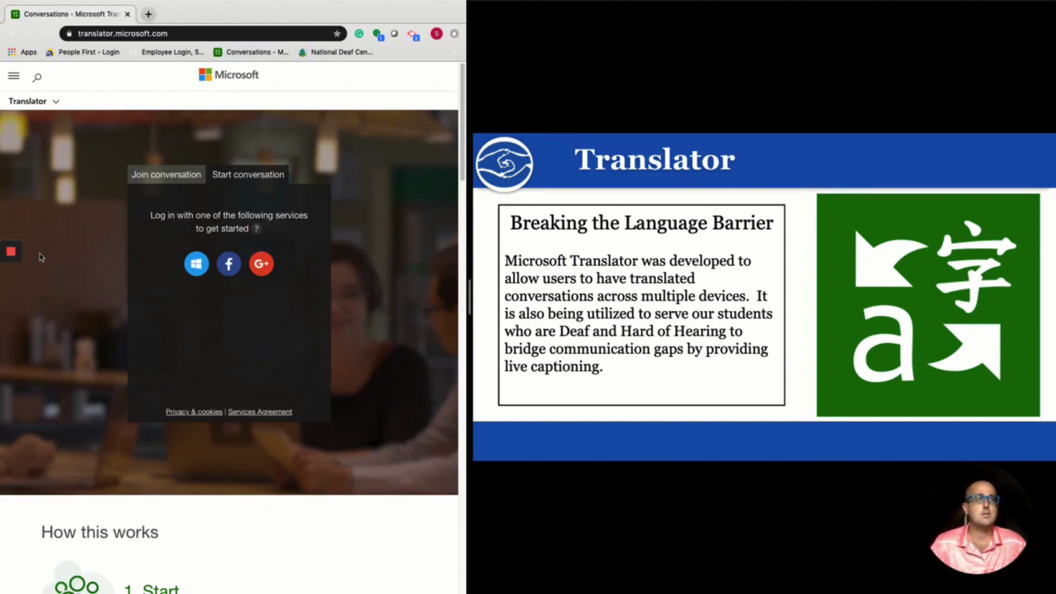
{"action": "left_click", "coordinate": [258, 264]}
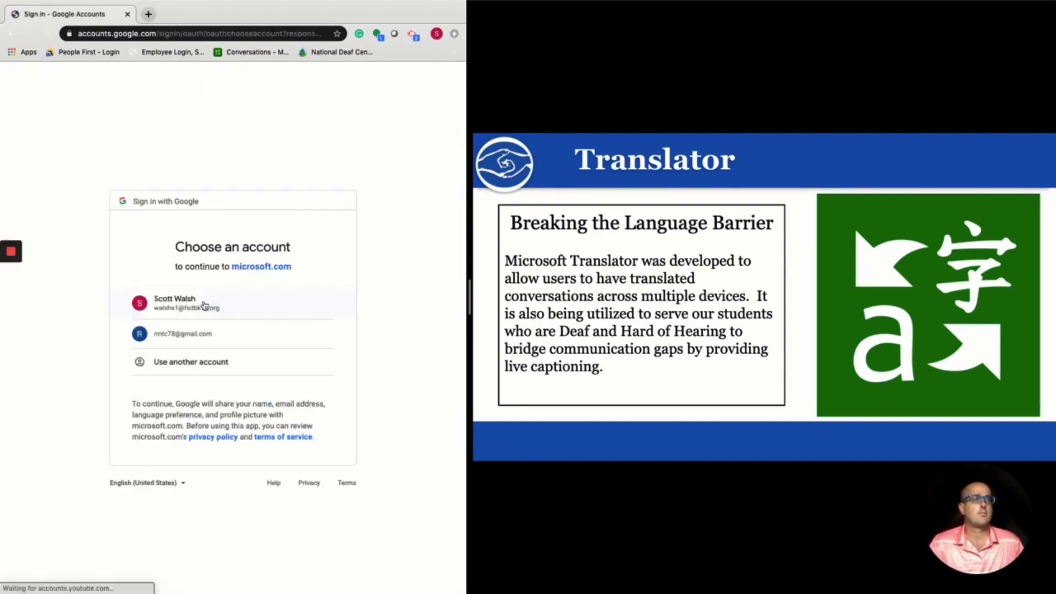
{"action": "left_click", "coordinate": [190, 307]}
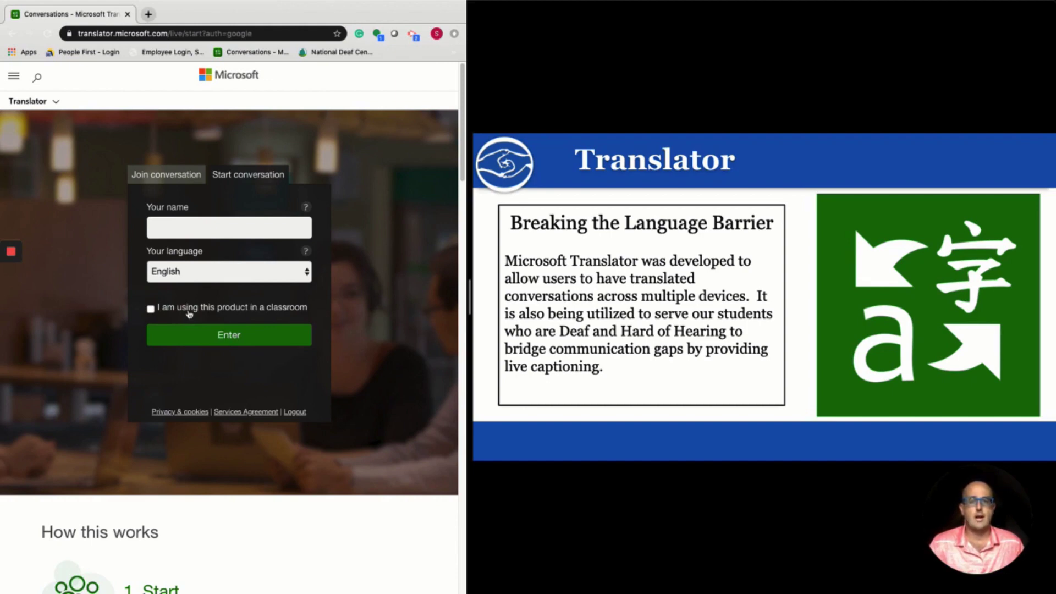
Step: Enter the presenter's name, keep English, tick the classroom option, and start the conversation
{"action": "left_click", "coordinate": [193, 231]}
{"action": "type", "text": "Scott"}
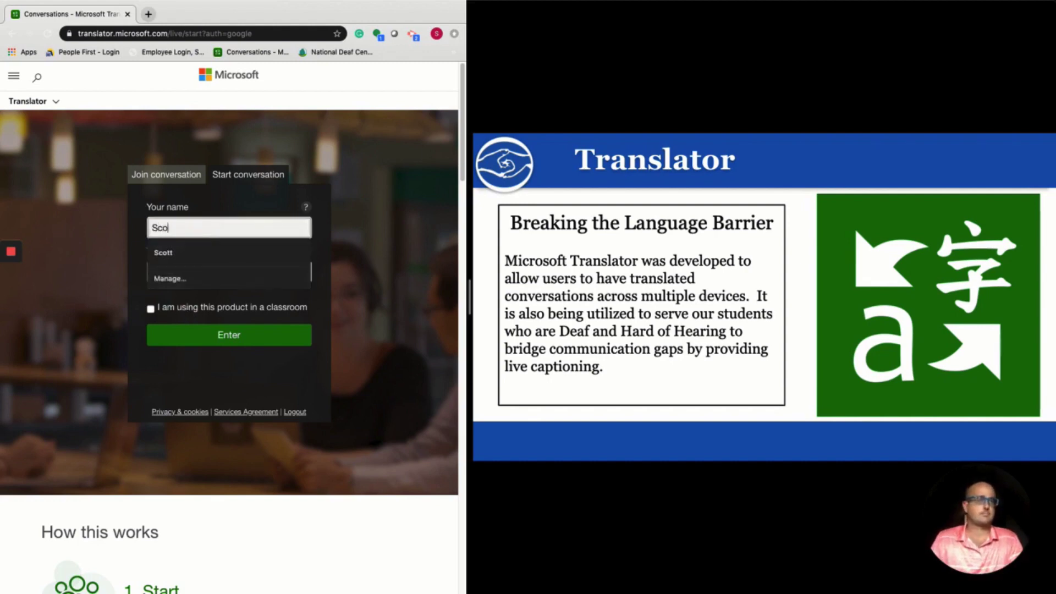
{"action": "key", "text": "Tab"}
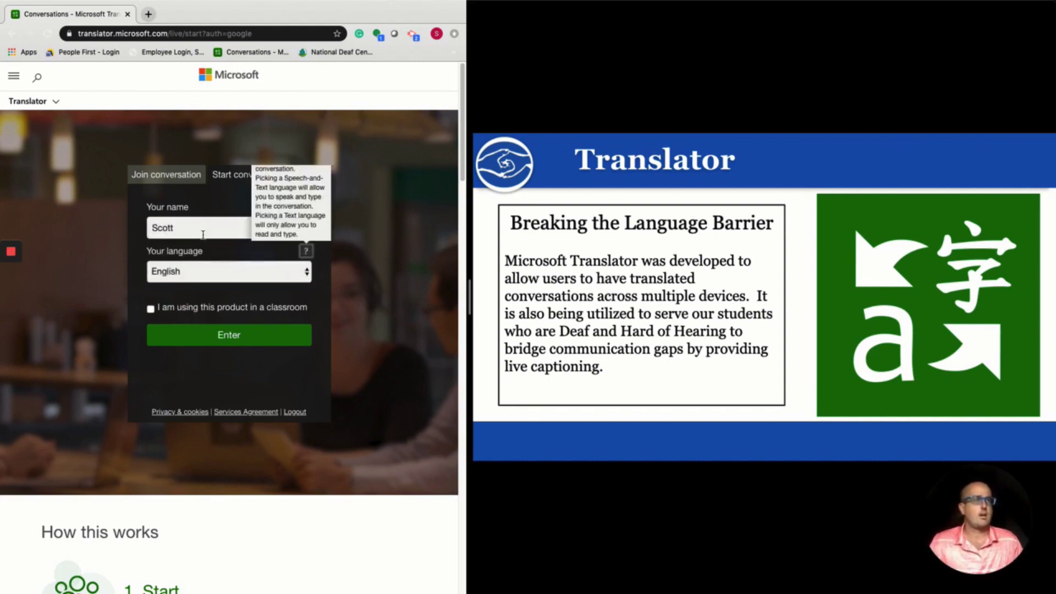
{"action": "left_click", "coordinate": [272, 272]}
{"action": "left_click", "coordinate": [215, 275]}
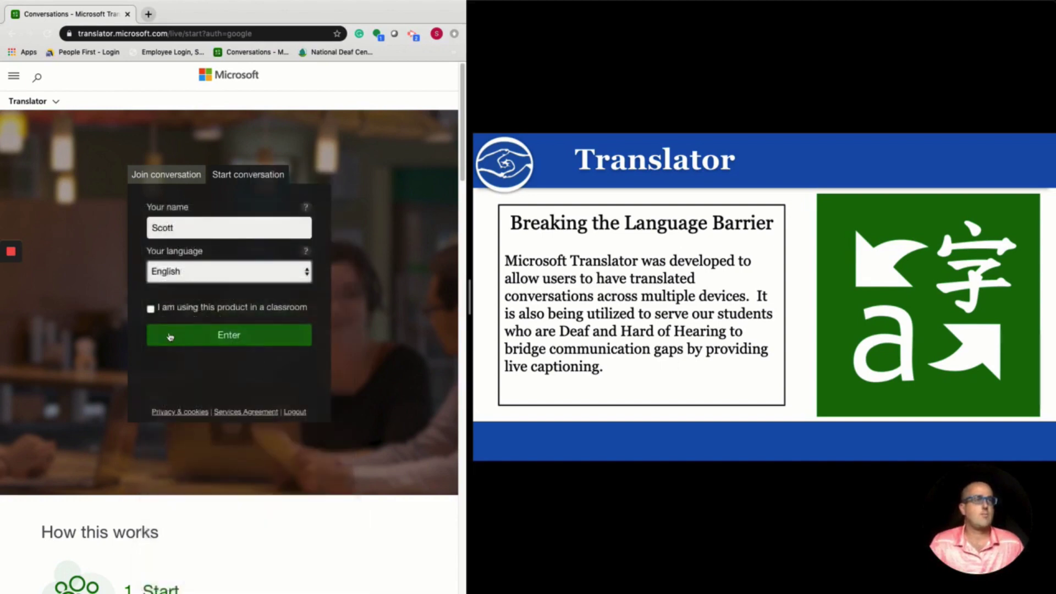
{"action": "left_click", "coordinate": [151, 308]}
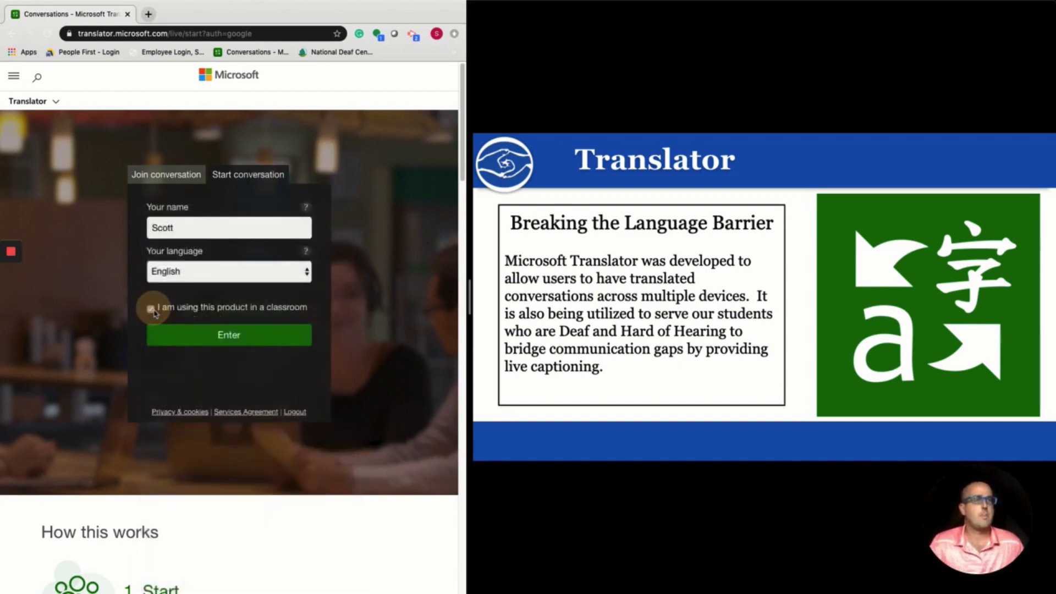
{"action": "left_click", "coordinate": [223, 340]}
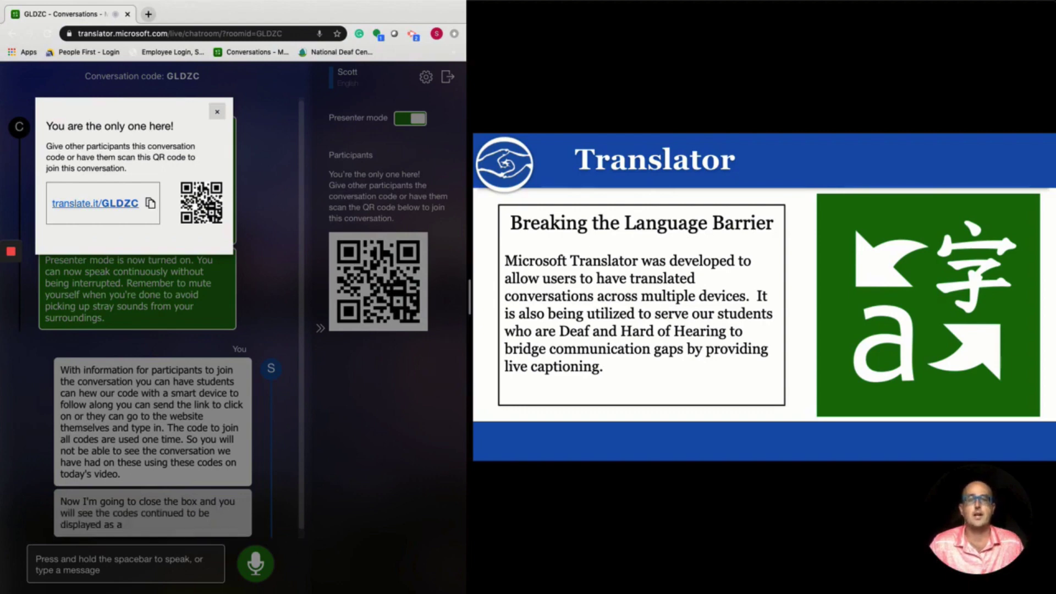
Step: Close the 'You are the only one here!' notice and exit the slideshow in the right window
{"action": "left_click", "coordinate": [217, 112]}
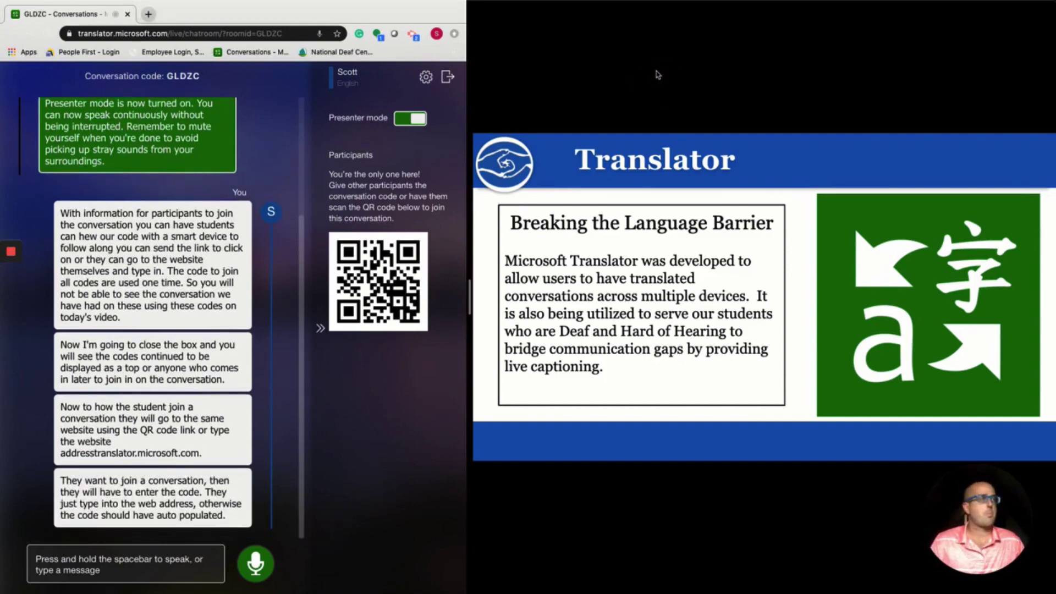
{"action": "key", "text": "Escape"}
Step: Load translator.microsoft.com in the right browser window's Google tab
{"action": "left_click", "coordinate": [555, 14]}
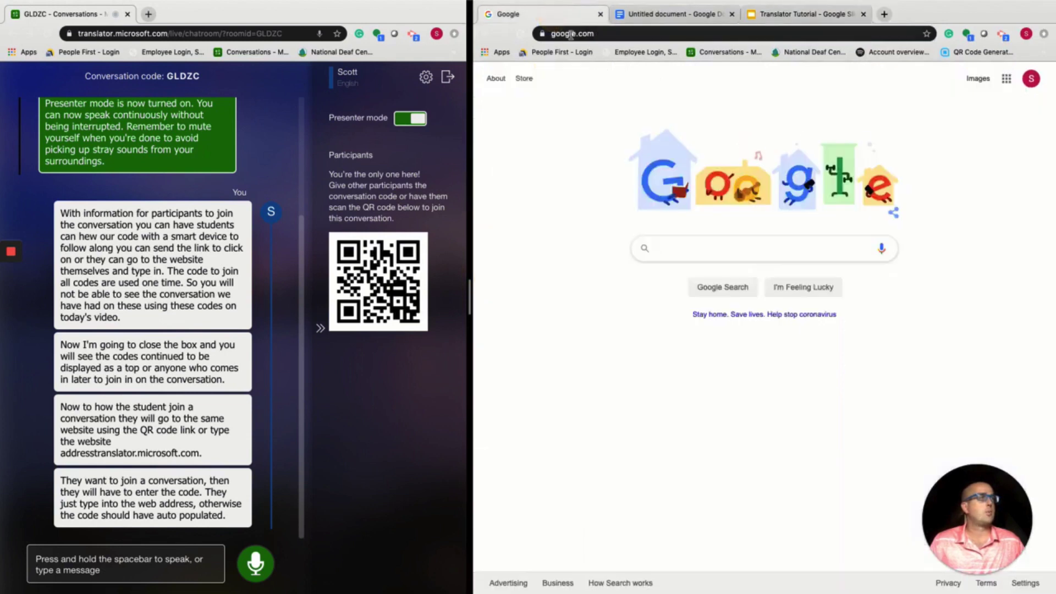
{"action": "left_click", "coordinate": [571, 34]}
{"action": "type", "text": "mtra"}
{"action": "key", "text": "BackSpace"}
{"action": "key", "text": "BackSpace"}
{"action": "key", "text": "BackSpace"}
{"action": "key", "text": "BackSpace"}
{"action": "type", "text": "trans"}
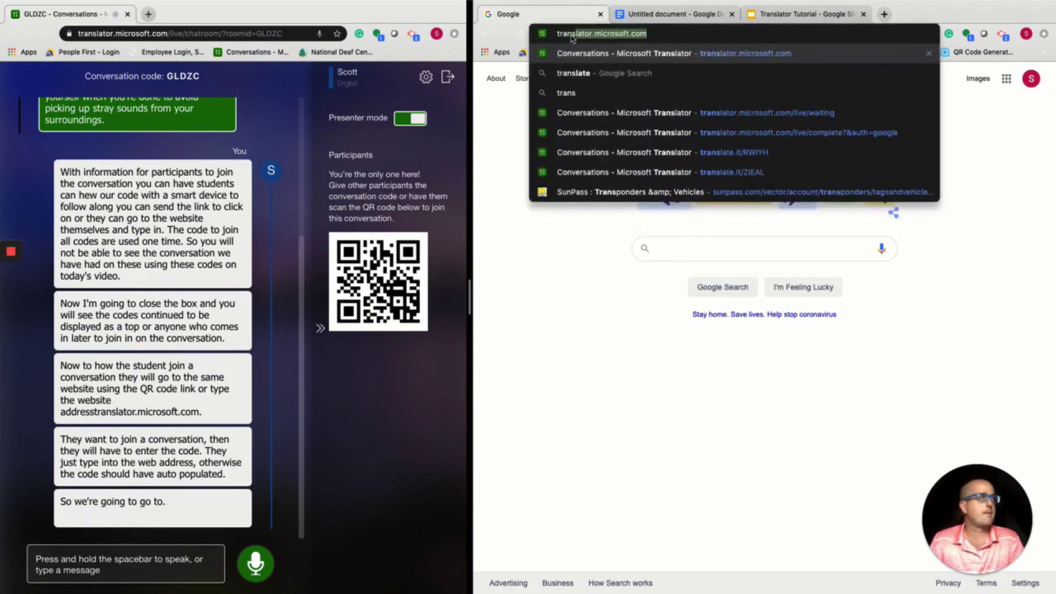
{"action": "key", "text": "Return"}
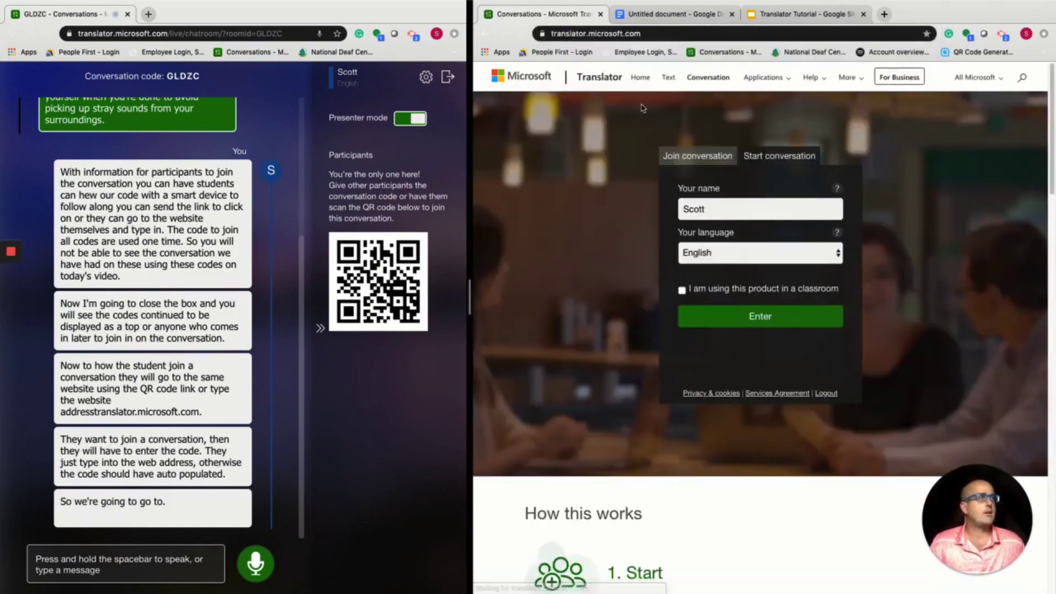
Step: Join the conversation with code GLDZC as Student 1, keeping English
{"action": "left_click", "coordinate": [702, 160]}
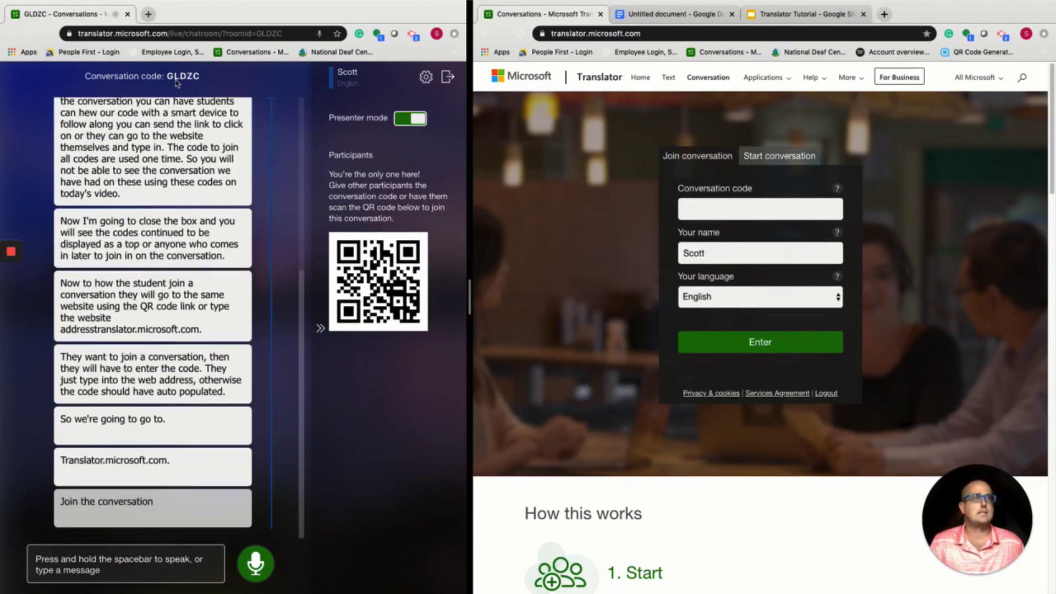
{"action": "left_click", "coordinate": [696, 209]}
{"action": "type", "text": "GLDZC"}
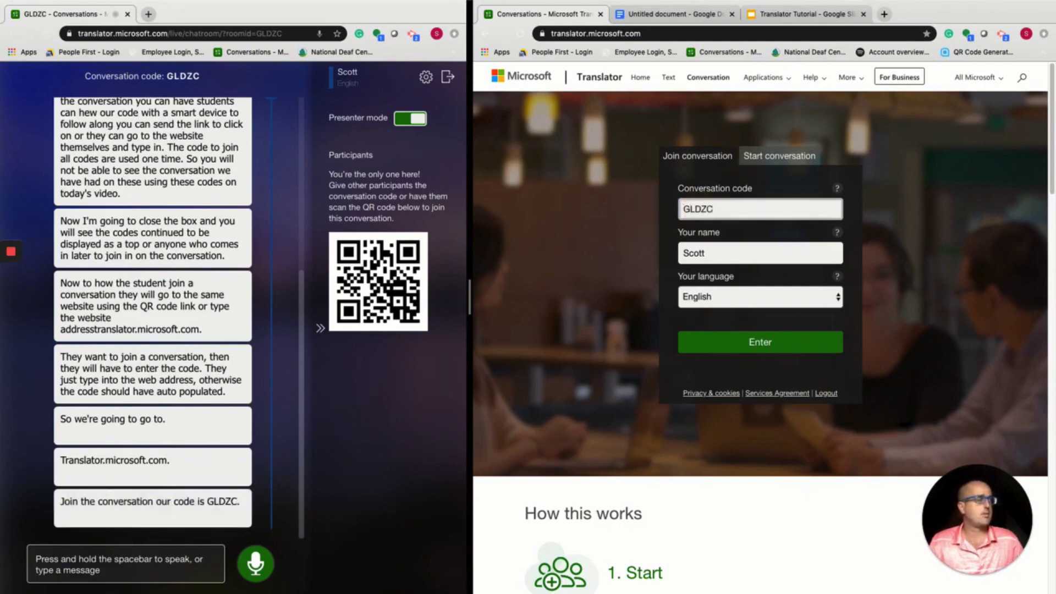
{"action": "double_click", "coordinate": [701, 253]}
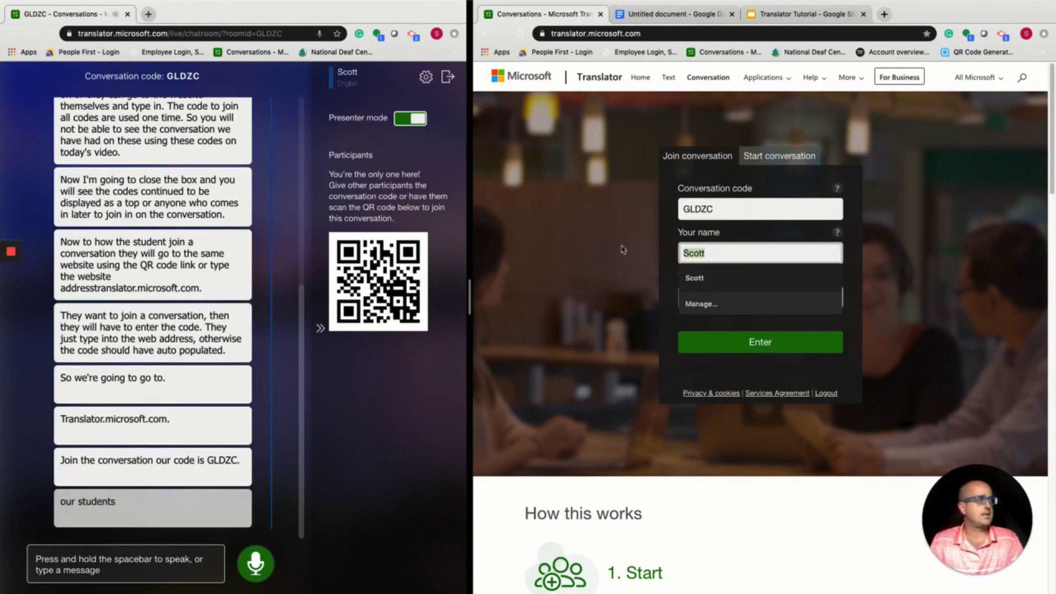
{"action": "type", "text": "Student 1"}
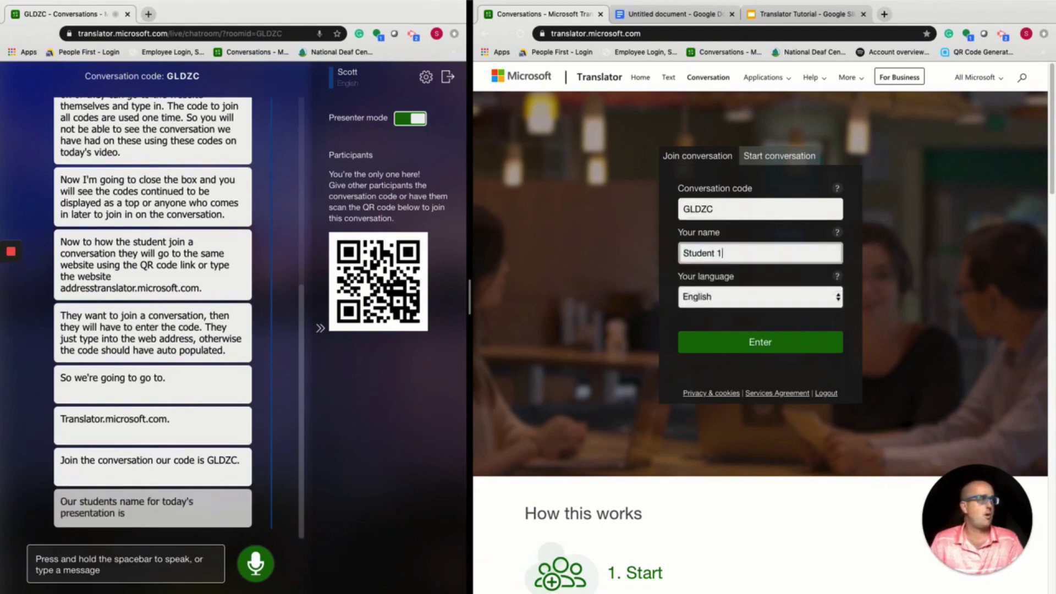
{"action": "left_click", "coordinate": [727, 299]}
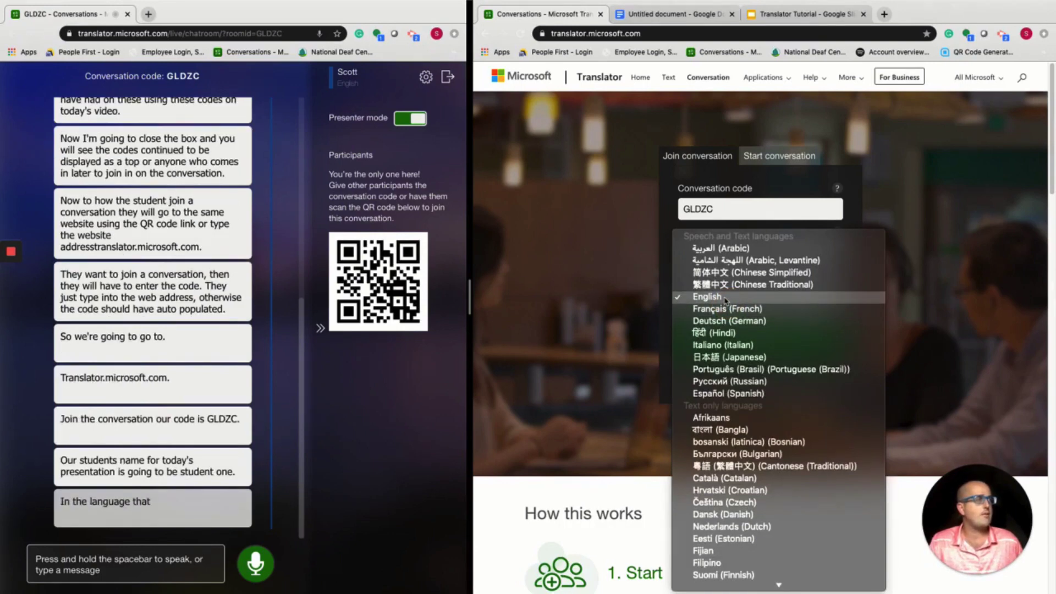
{"action": "left_click", "coordinate": [725, 298]}
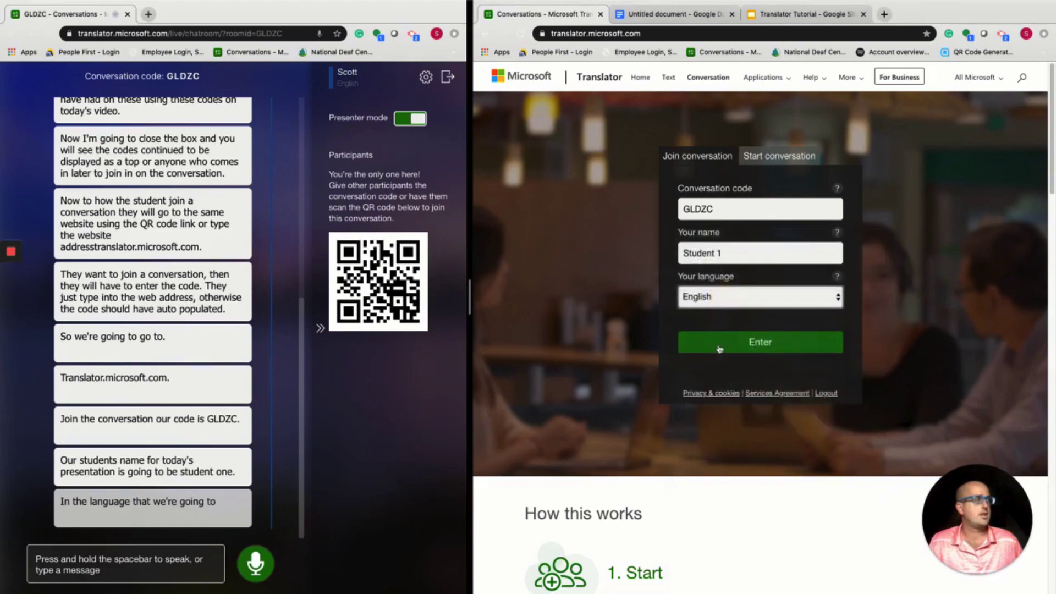
{"action": "left_click", "coordinate": [720, 347]}
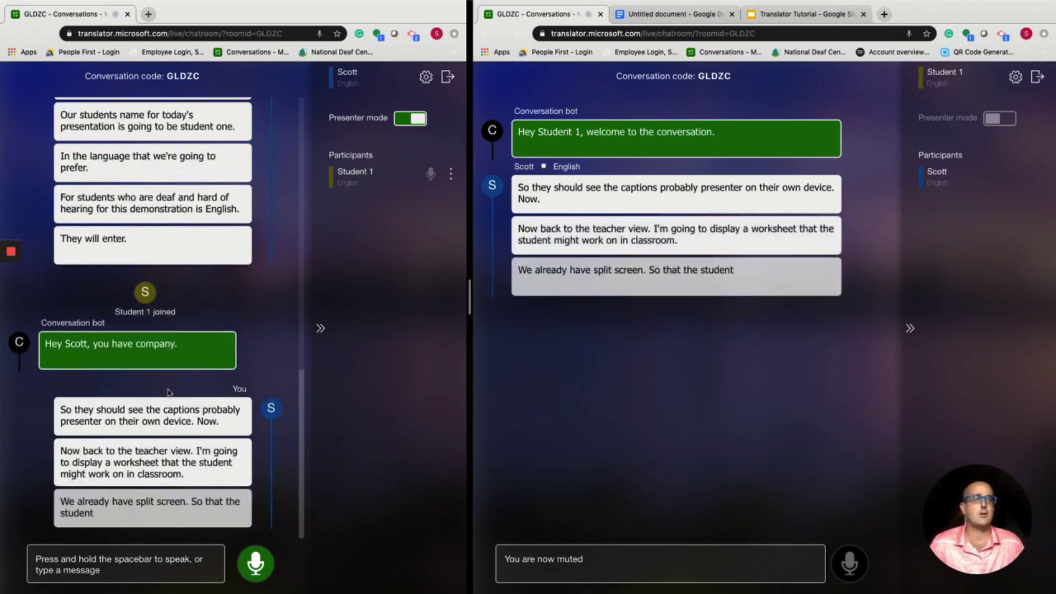
Step: Bring the 'Hearing and the Ear' Google Docs worksheet tab to the front in the right window
{"action": "left_click", "coordinate": [683, 14]}
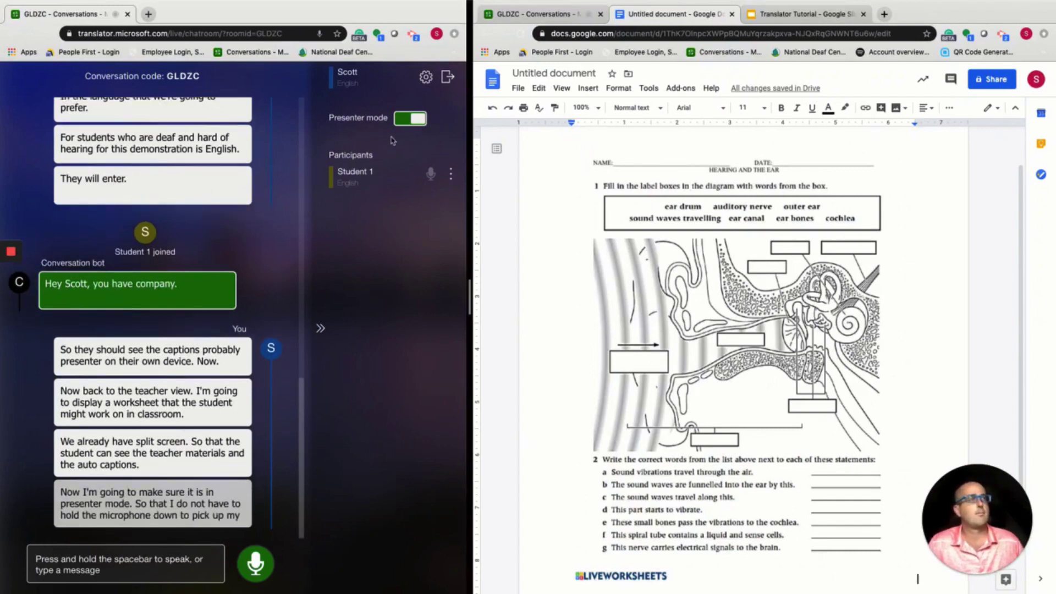
Step: Toggle presenter mode off and on, hide the participants panel, and widen the captions window
{"action": "left_click", "coordinate": [408, 119]}
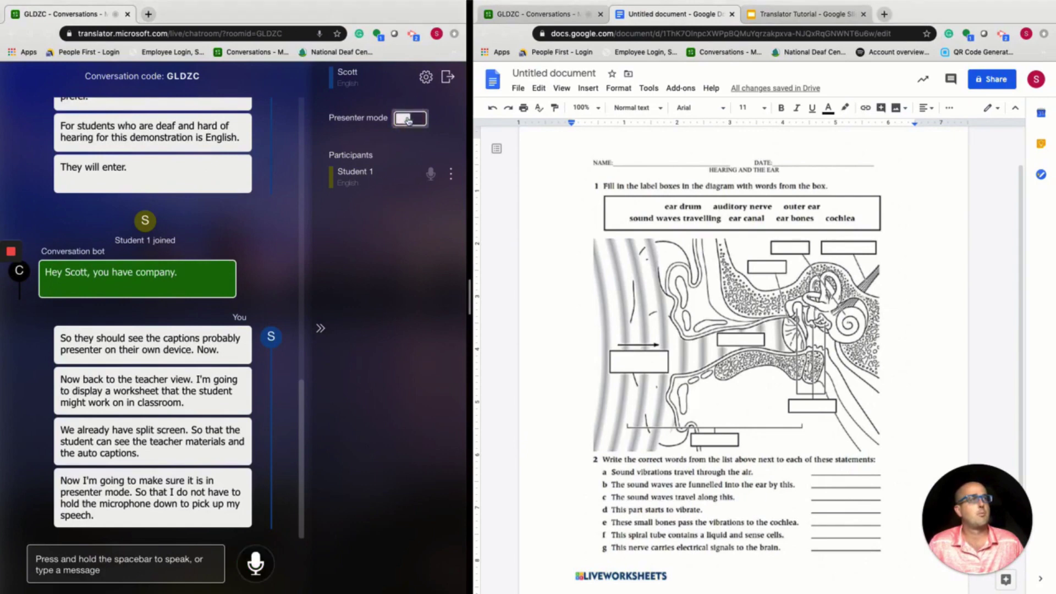
{"action": "left_click", "coordinate": [408, 119]}
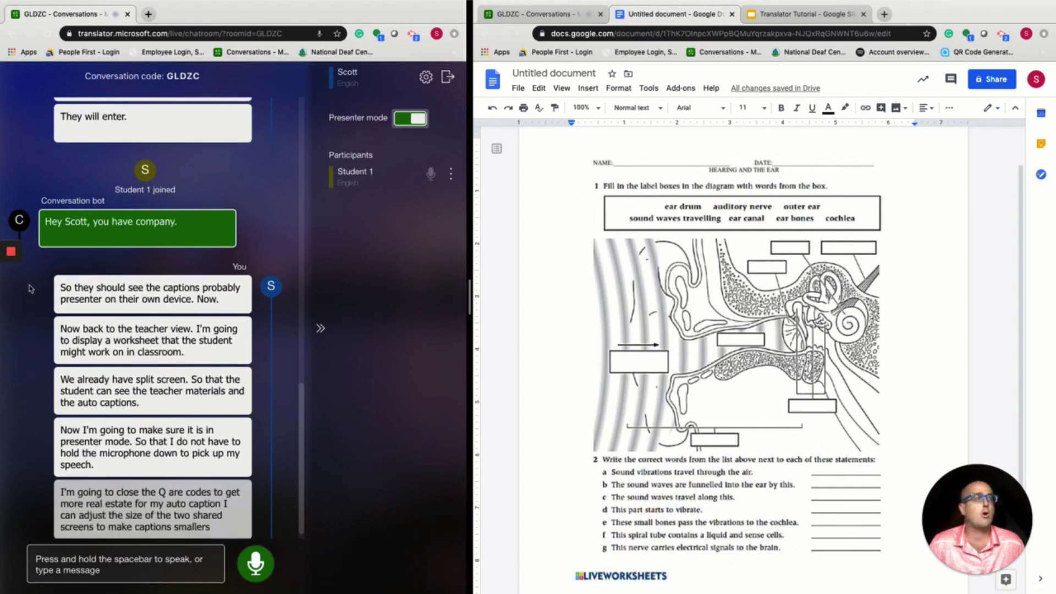
{"action": "left_click", "coordinate": [321, 331]}
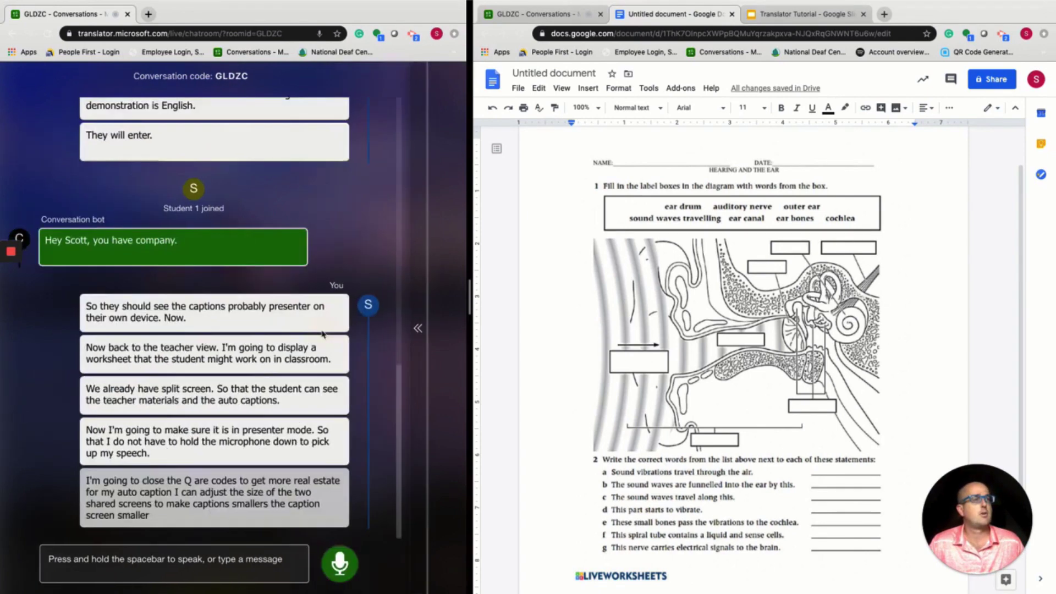
{"action": "left_click_drag", "start_coordinate": [470, 298], "coordinate": [759, 292]}
{"action": "left_click", "coordinate": [329, 296]}
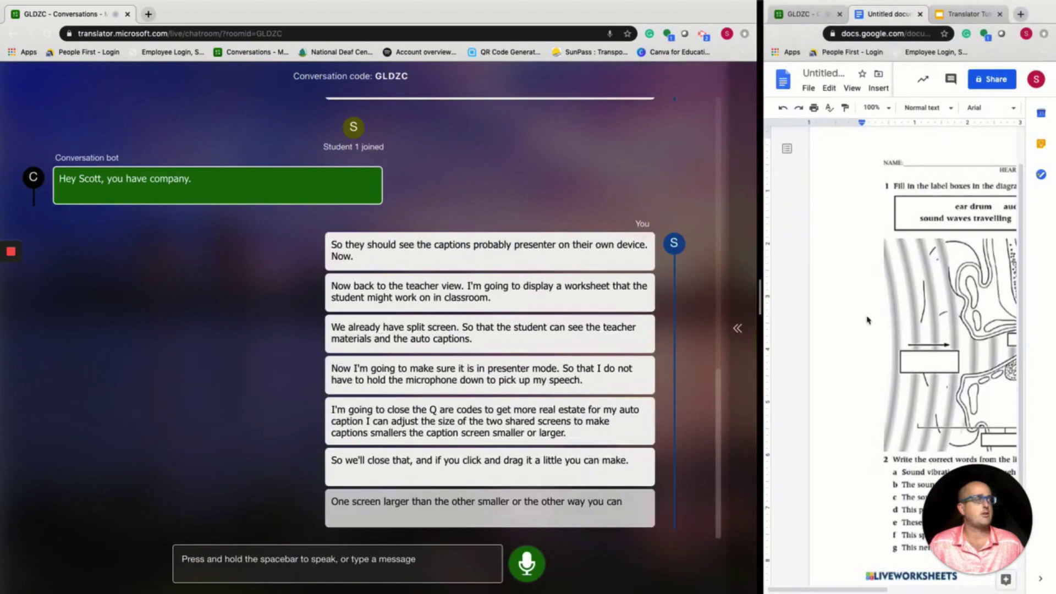
Step: Restore the even split, reopen the participants panel, and begin ending the conversation
{"action": "left_click_drag", "start_coordinate": [759, 297], "coordinate": [465, 300]}
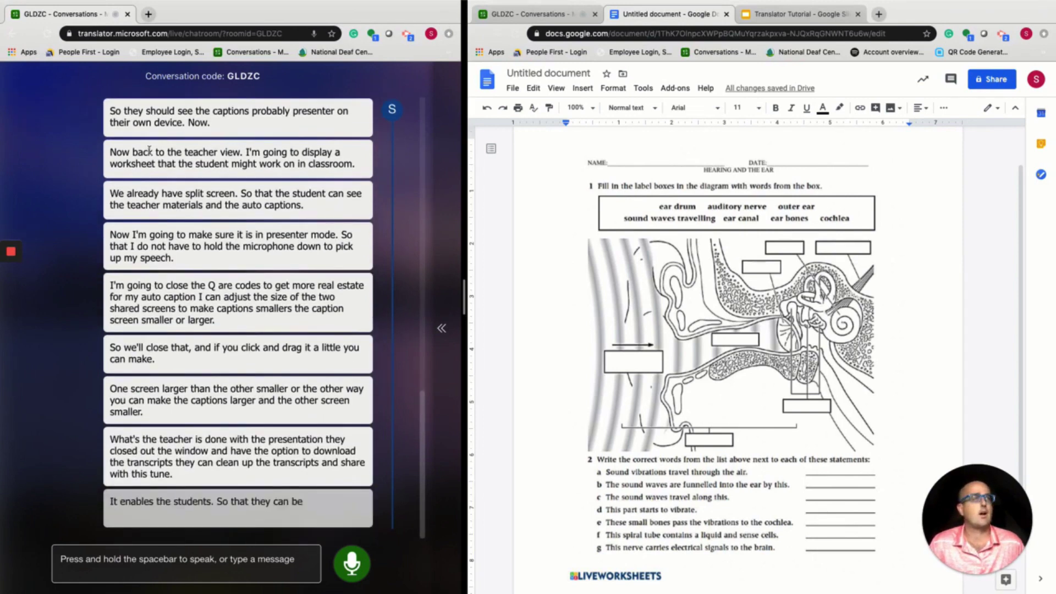
{"action": "left_click", "coordinate": [442, 328]}
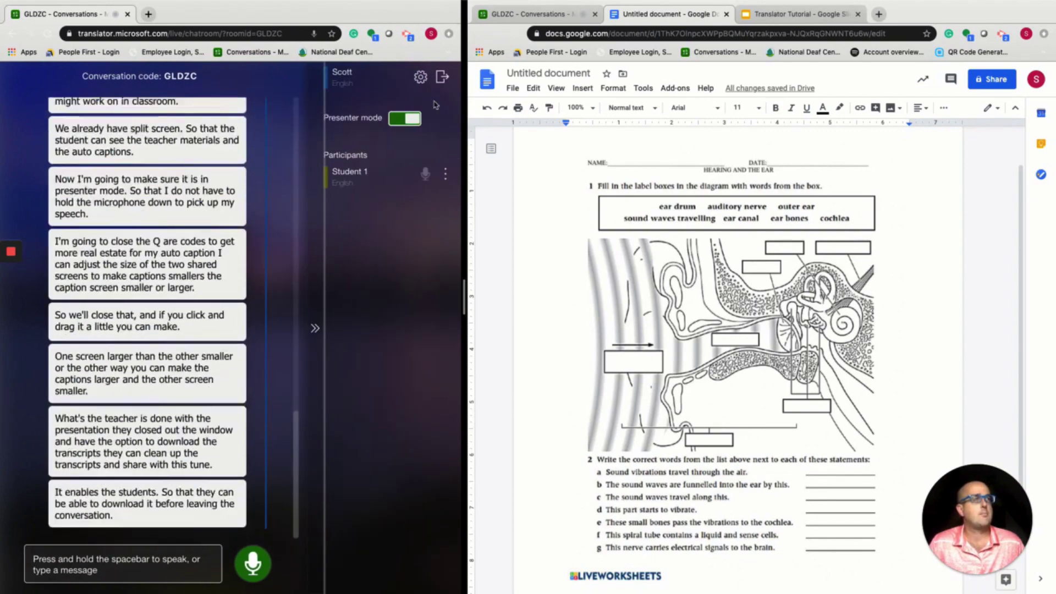
{"action": "left_click", "coordinate": [441, 79]}
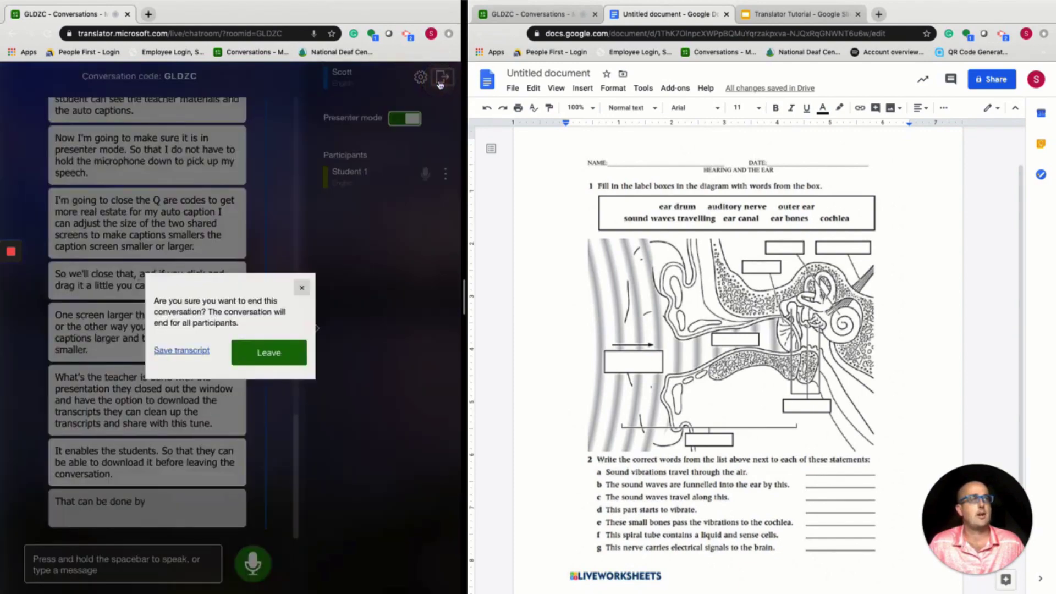